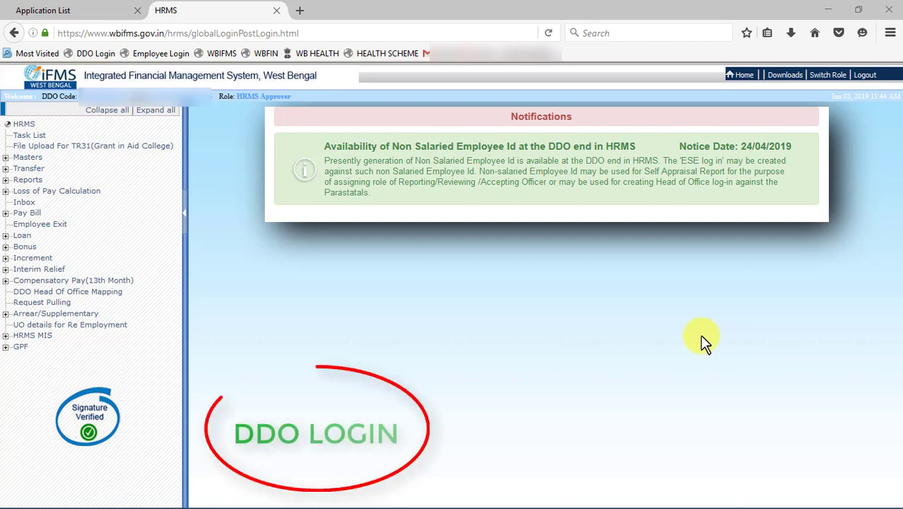
# Open Bonus Sanction and set the financial year to 2018-2019 in the bonus master data.
pyautogui.click(25, 246)
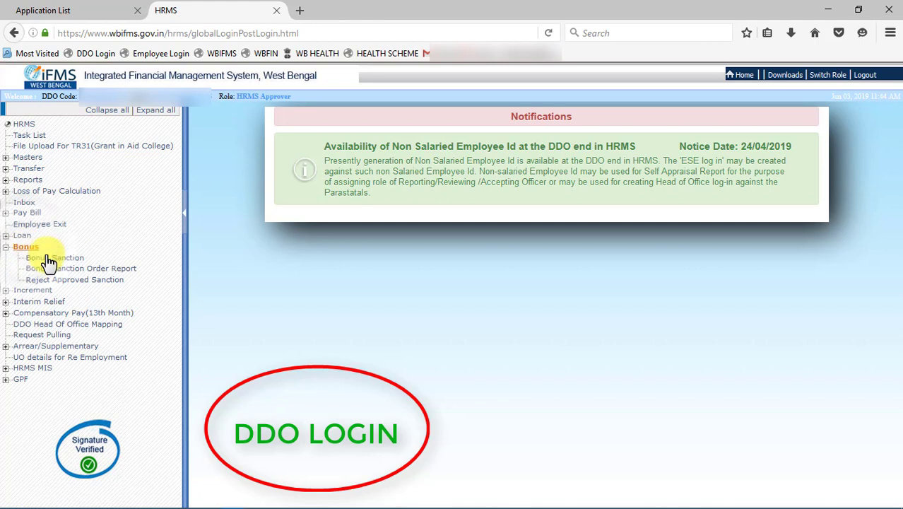
pyautogui.click(74, 260)
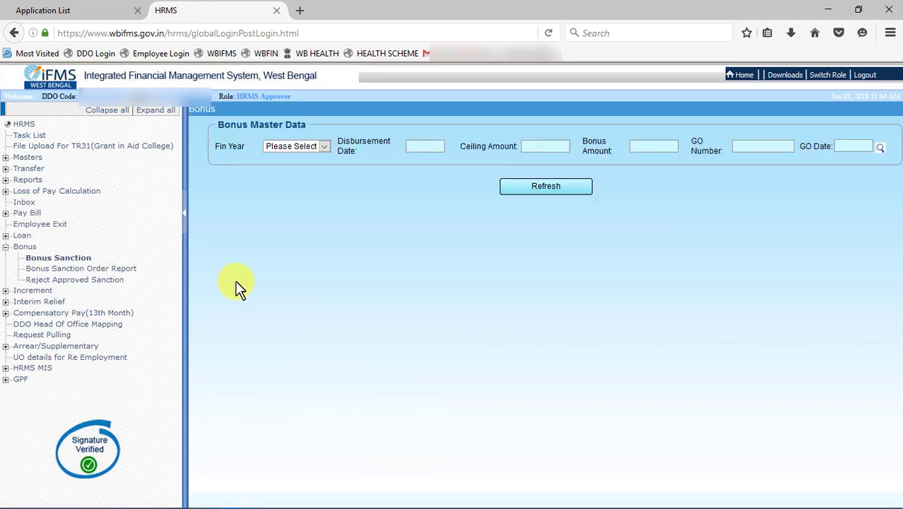
pyautogui.click(301, 148)
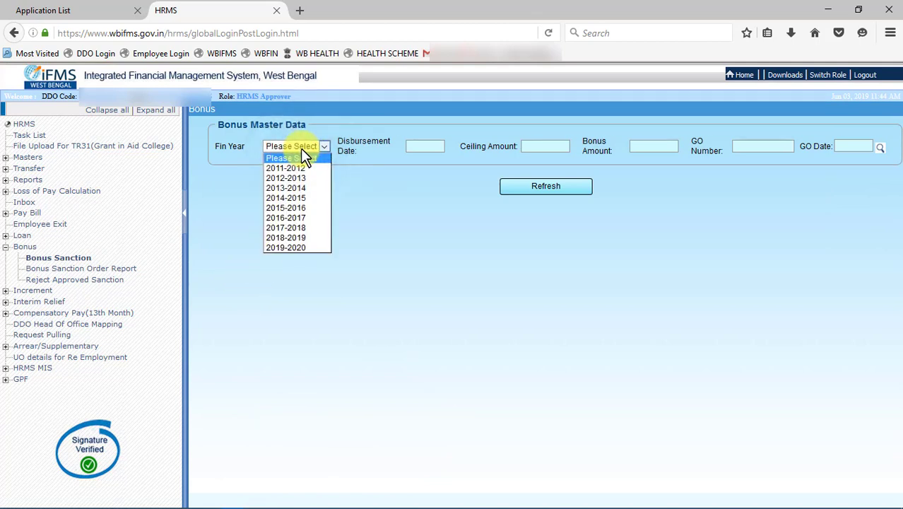
pyautogui.click(307, 240)
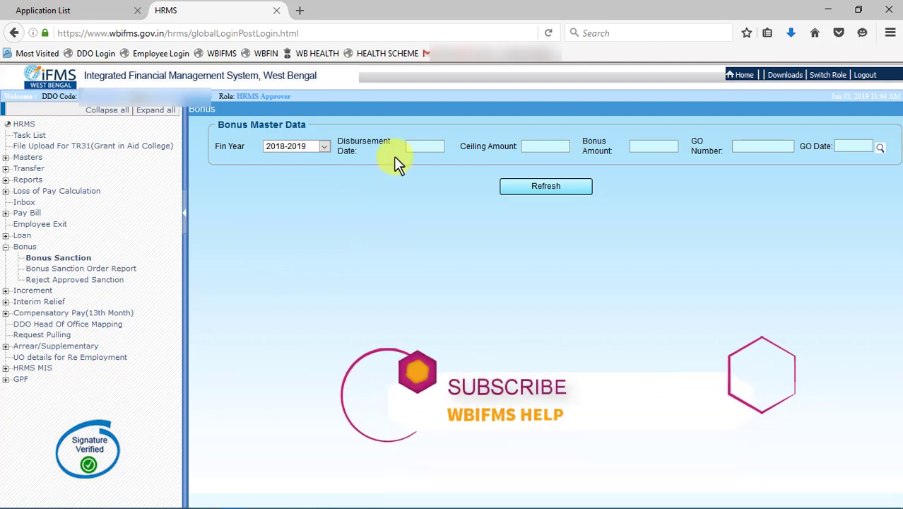
# Look up the bonus master records and choose the State Government entry with disbursement date 28/05/2019.
pyautogui.click(879, 148)
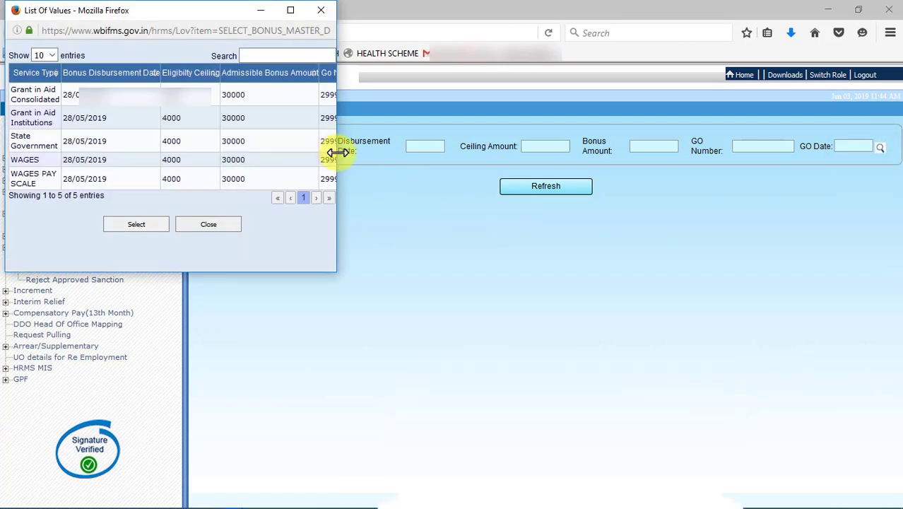
pyautogui.moveTo(337, 154); pyautogui.dragTo(502, 162)
pyautogui.click(450, 168)
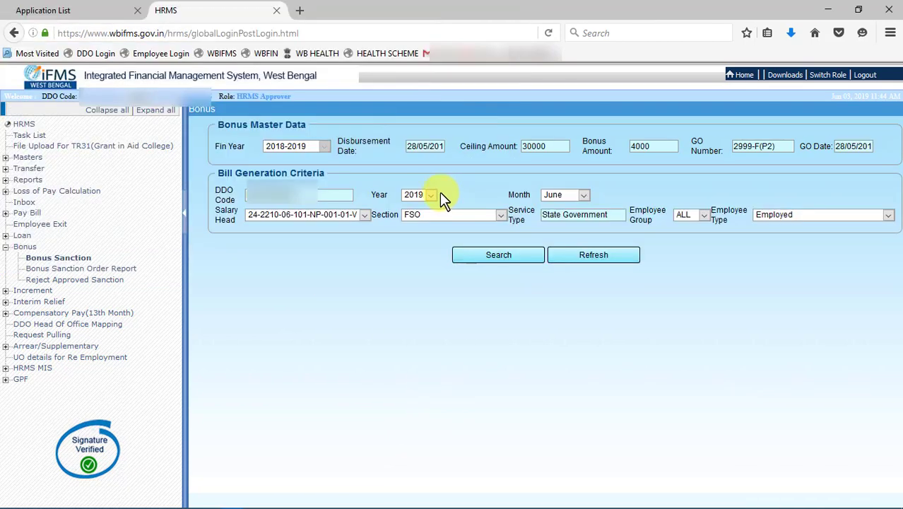
pyautogui.click(353, 215)
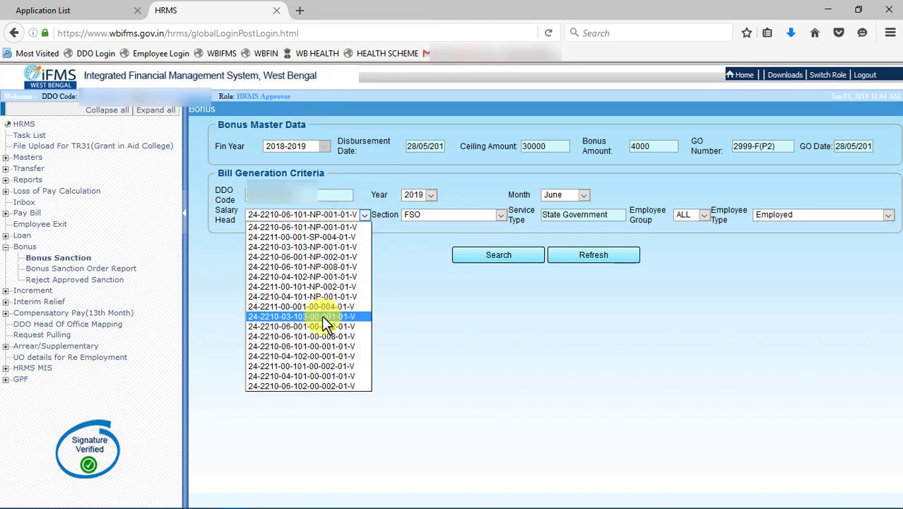
pyautogui.click(321, 316)
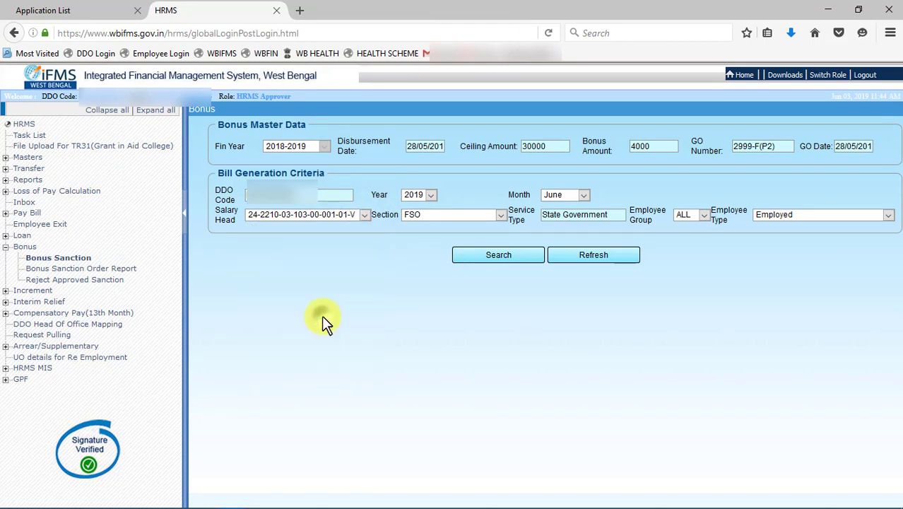
pyautogui.click(449, 221)
pyautogui.click(424, 297)
pyautogui.click(521, 251)
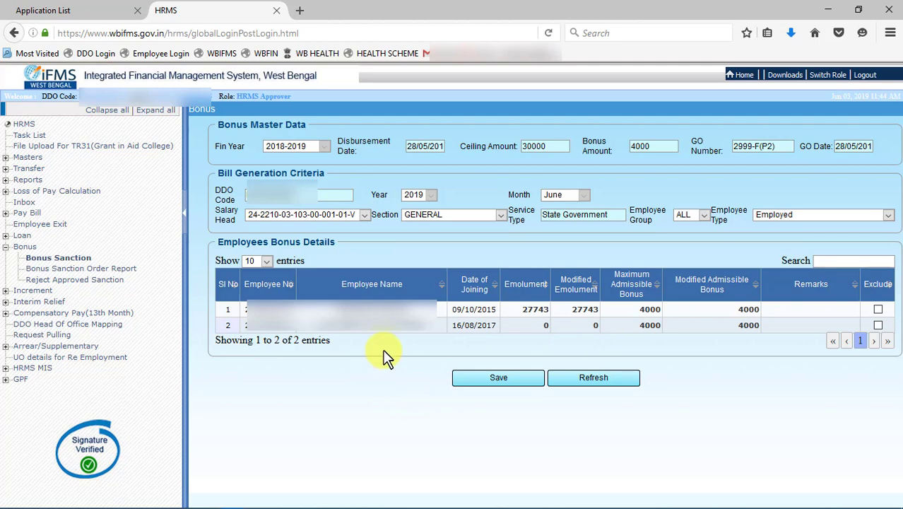
# Exclude the second listed employee from the bonus details and save the sanction data.
pyautogui.click(877, 325)
pyautogui.click(496, 377)
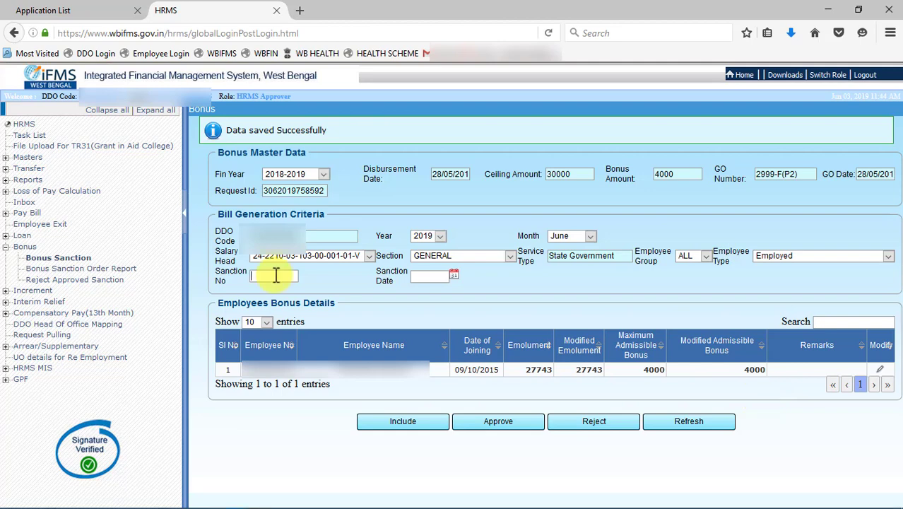
# Enter 232/DNBPHC/2019 as the sanction number in the bill generation criteria.
pyautogui.click(276, 275)
pyautogui.write('22')
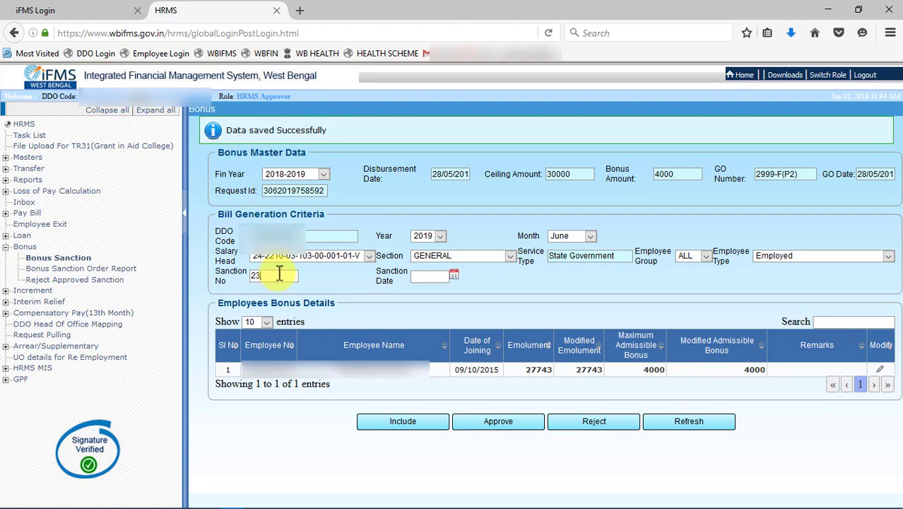
pyautogui.write('3')
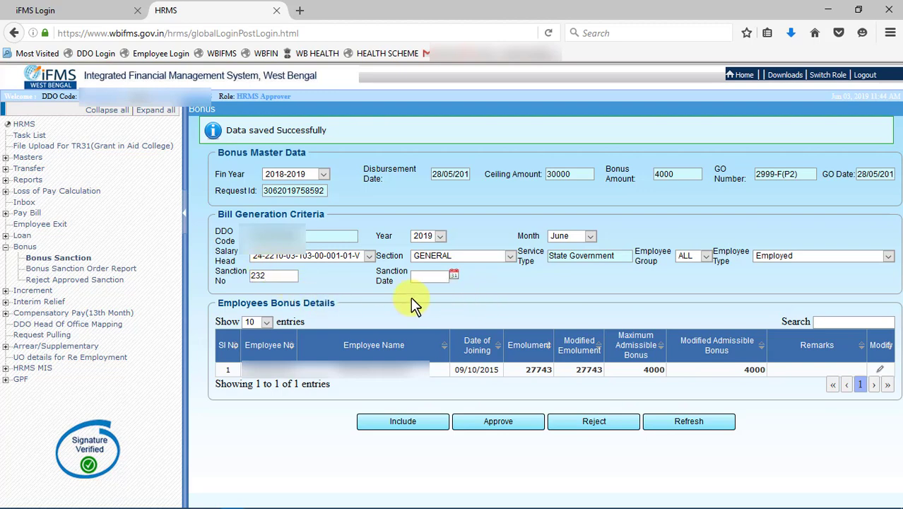
pyautogui.write('/')
pyautogui.write('DN')
pyautogui.write('BPHC')
pyautogui.write('/201')
pyautogui.write('9')
# Set the sanction date to 03/06/2019 and approve the bonus sanction order.
pyautogui.click(439, 277)
pyautogui.click(454, 274)
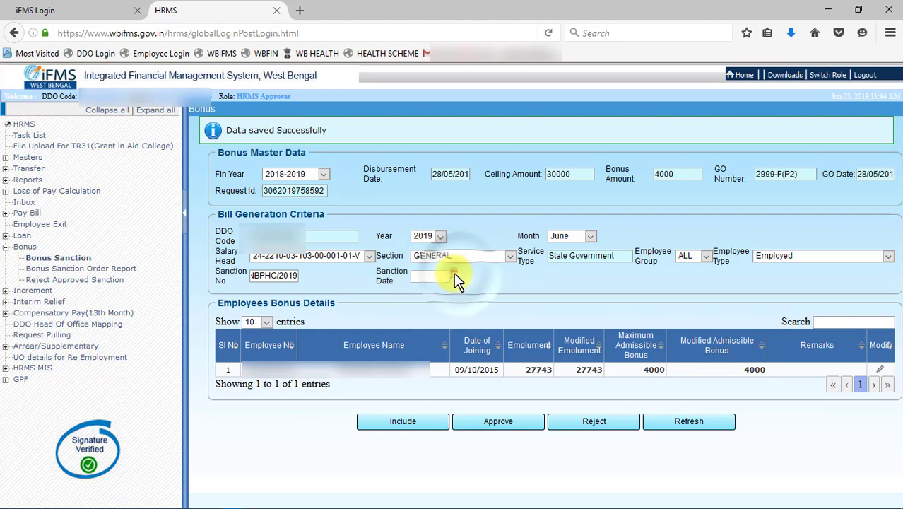
pyautogui.click(441, 348)
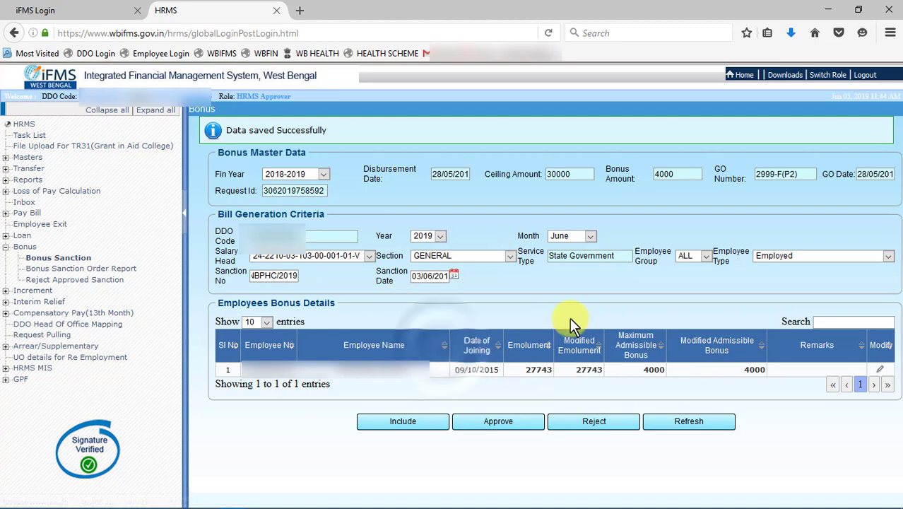
pyautogui.click(502, 422)
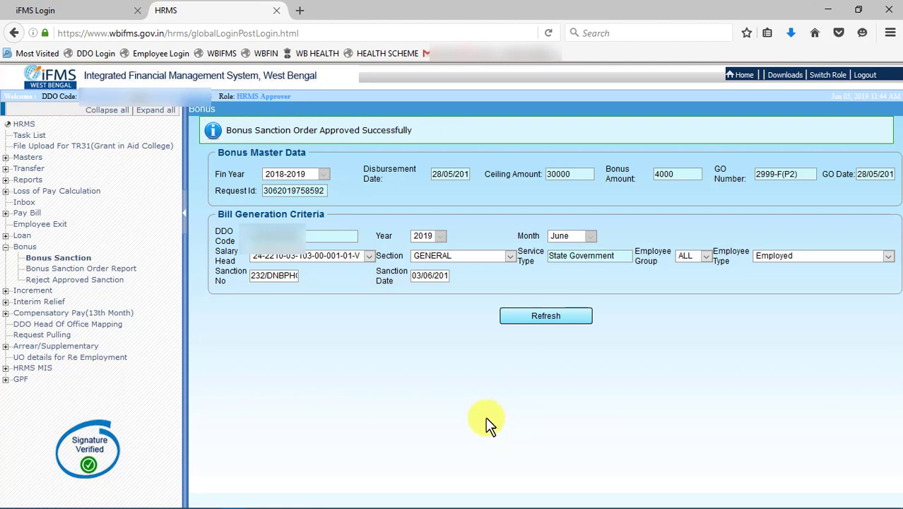
# Generate the Bonus Sanction Order Report for 2018-2019 using sanction order 232/DNBPHC/2019.
pyautogui.click(117, 271)
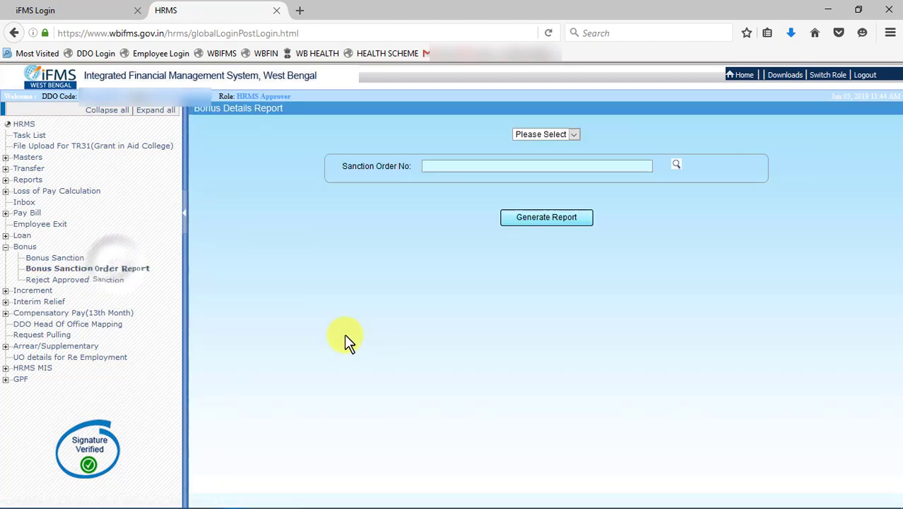
pyautogui.click(570, 136)
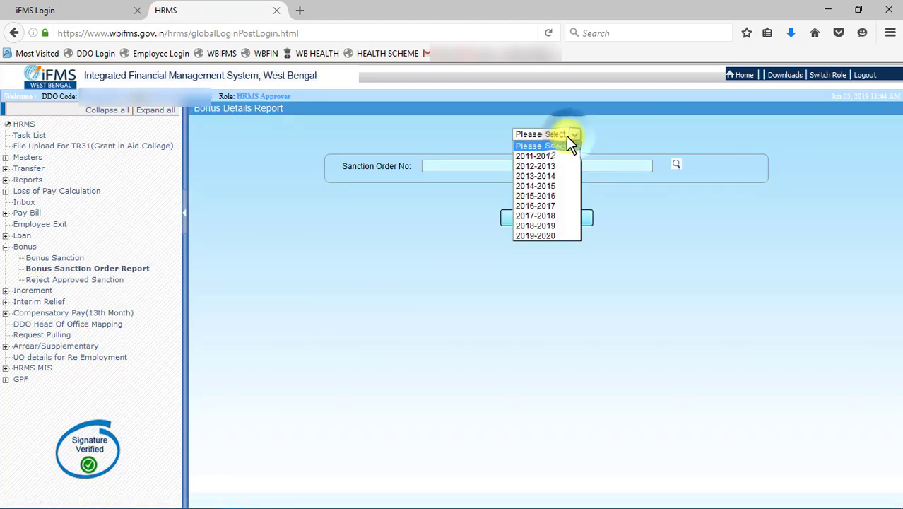
pyautogui.click(546, 226)
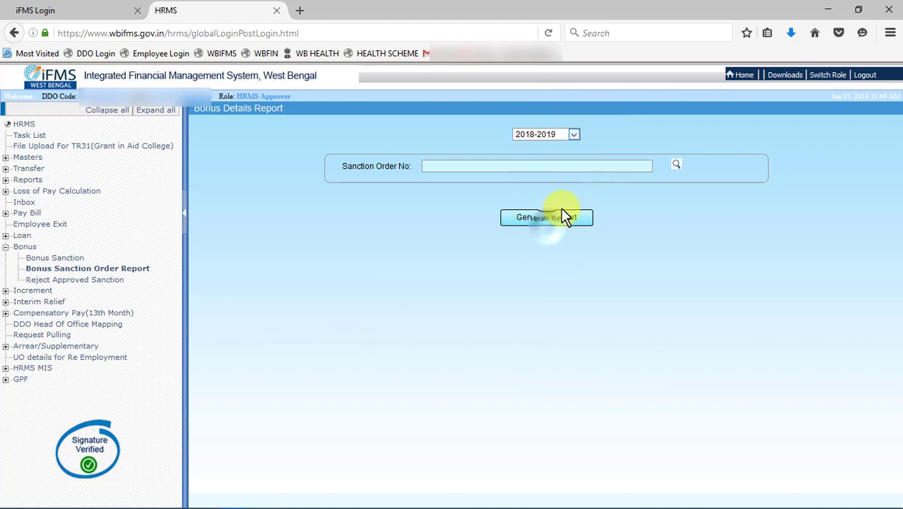
pyautogui.click(676, 165)
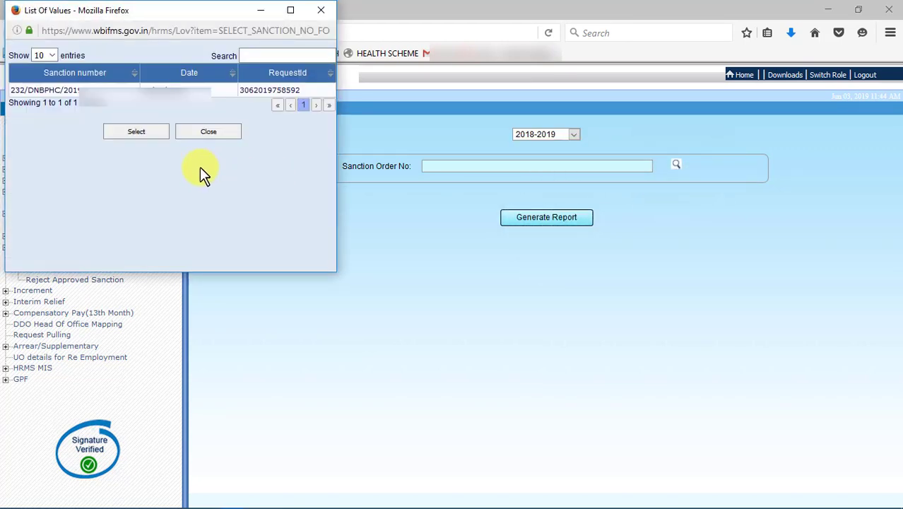
pyautogui.click(131, 92)
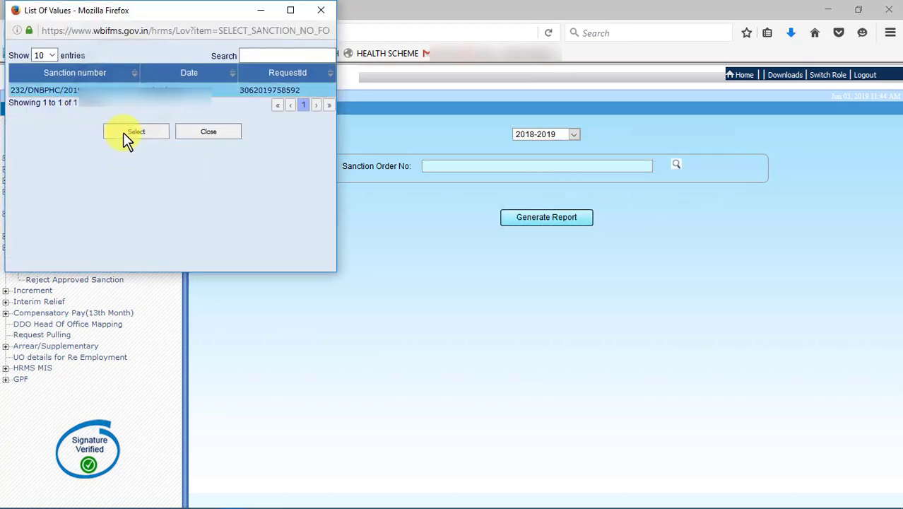
pyautogui.click(125, 132)
pyautogui.click(578, 220)
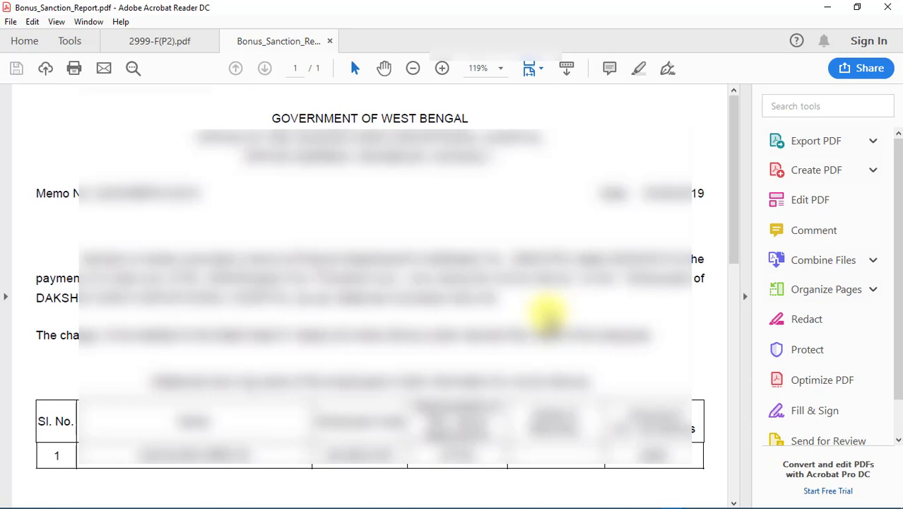
pyautogui.hotkey('ctrl', 'p')
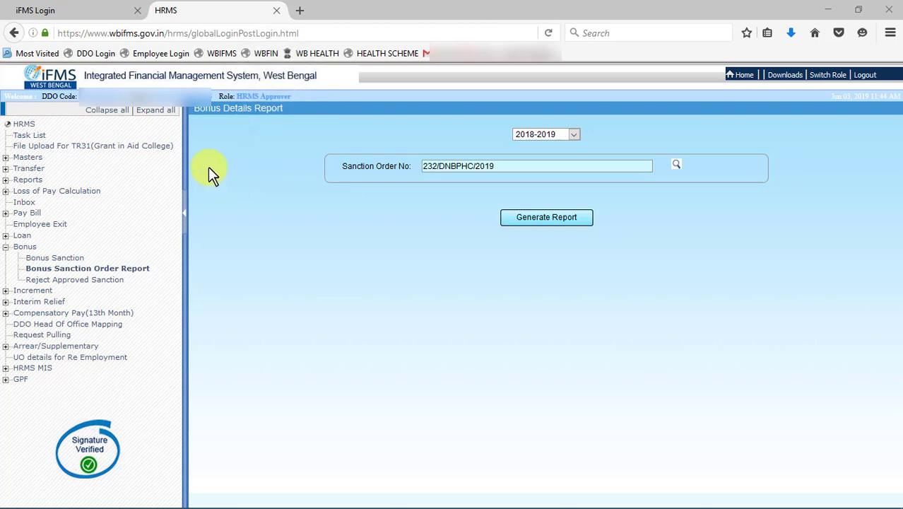
# Open Bill Generation under Pay Bill and set the bill type to Other Bill with Bonus Bill as its type.
pyautogui.click(29, 214)
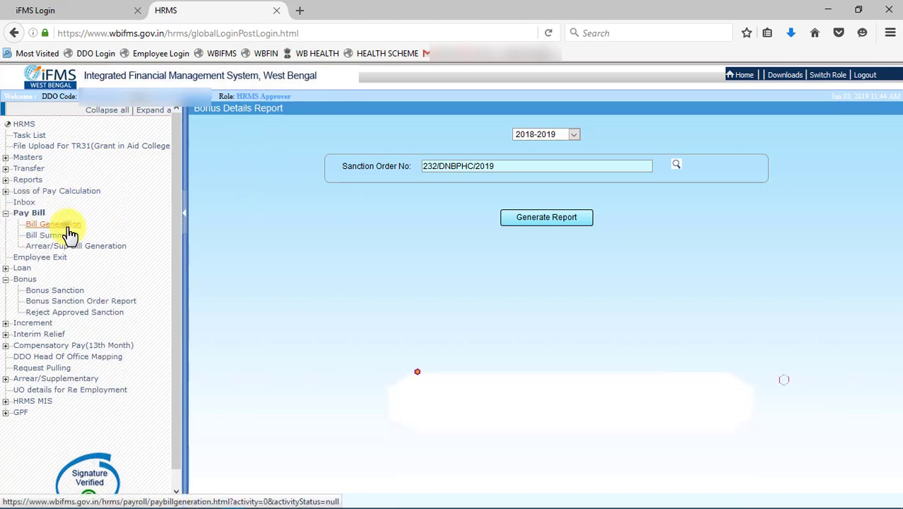
pyautogui.click(66, 226)
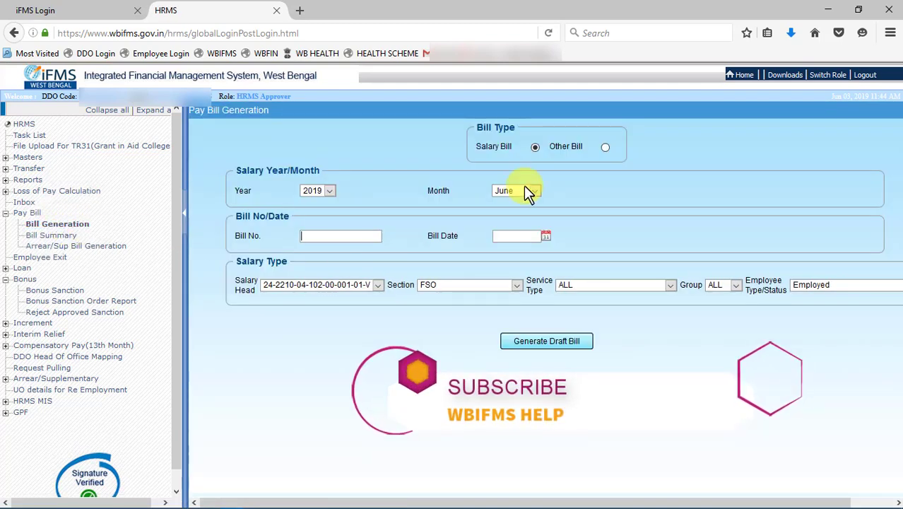
pyautogui.click(606, 147)
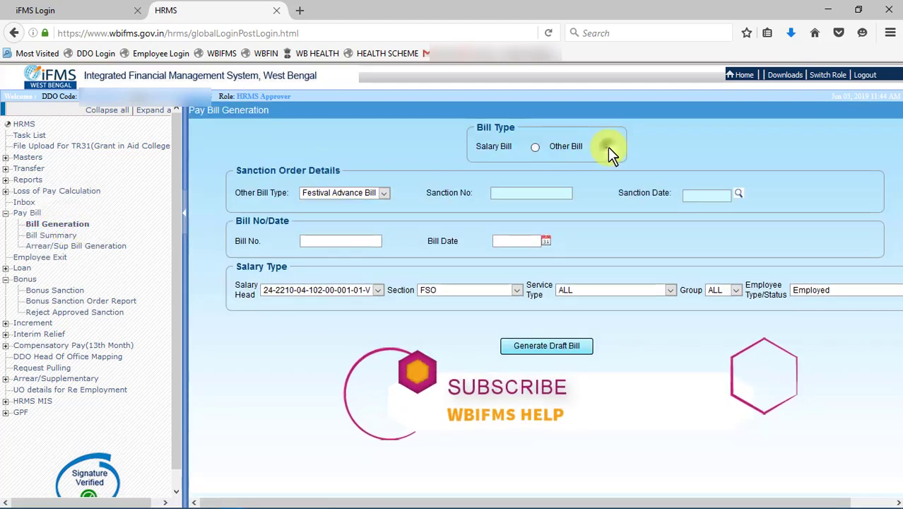
pyautogui.click(333, 191)
pyautogui.click(347, 195)
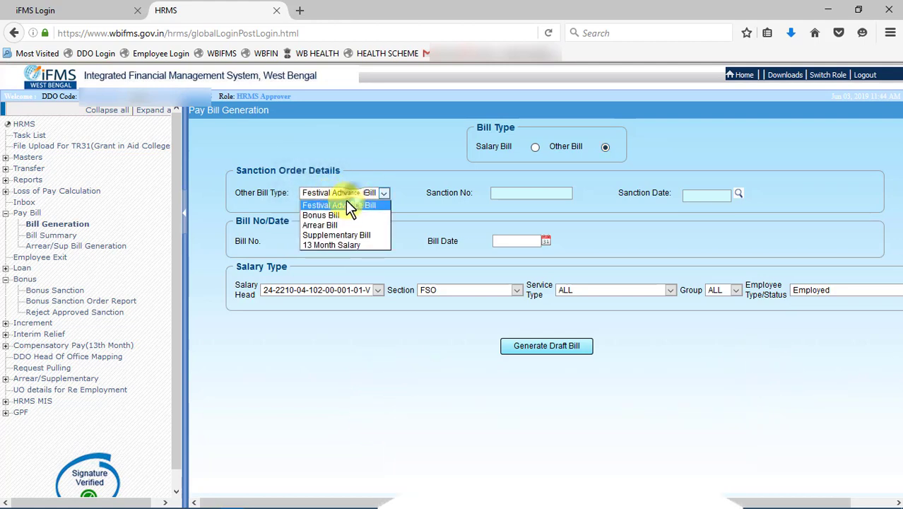
pyautogui.click(342, 216)
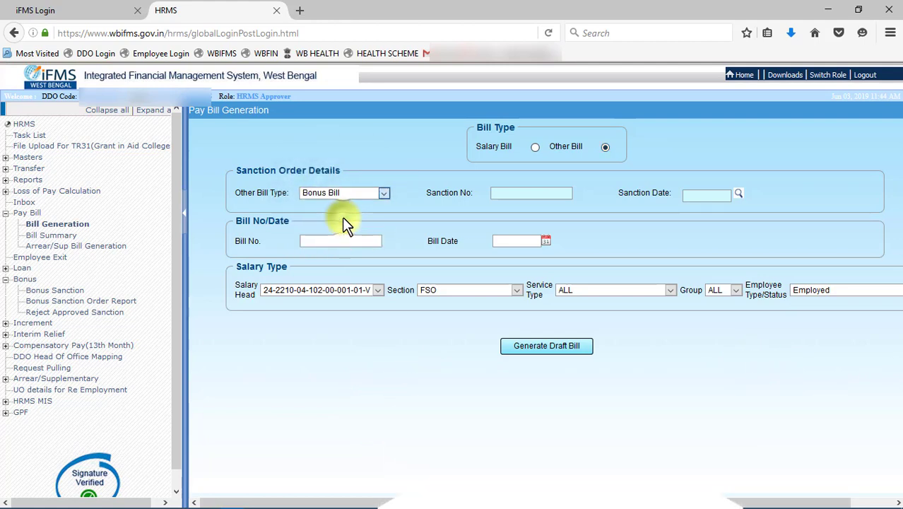
# Look up the sanction order details and select sanction 232/DNBPHC/2019 for the bonus bill.
pyautogui.click(737, 193)
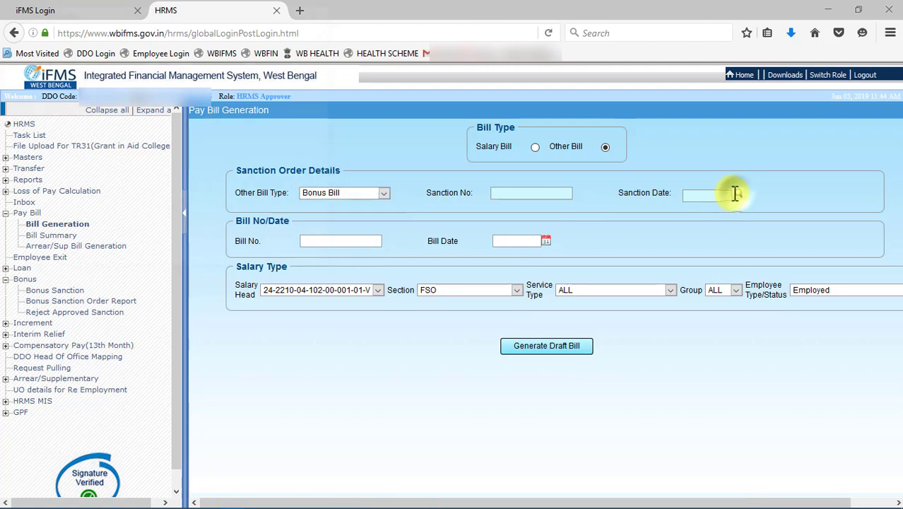
pyautogui.click(110, 90)
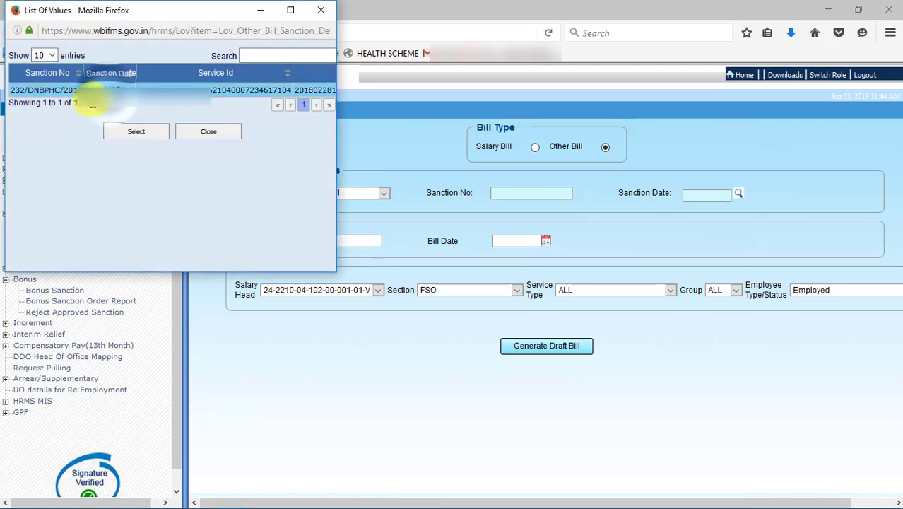
pyautogui.click(122, 131)
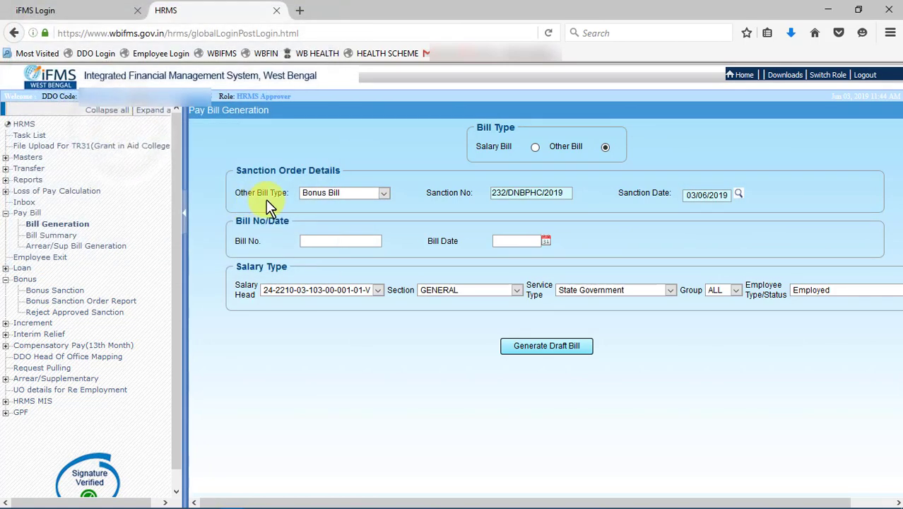
# Enter bill number 30 with bill date 03/06/2019 and generate the draft bonus bill.
pyautogui.click(322, 240)
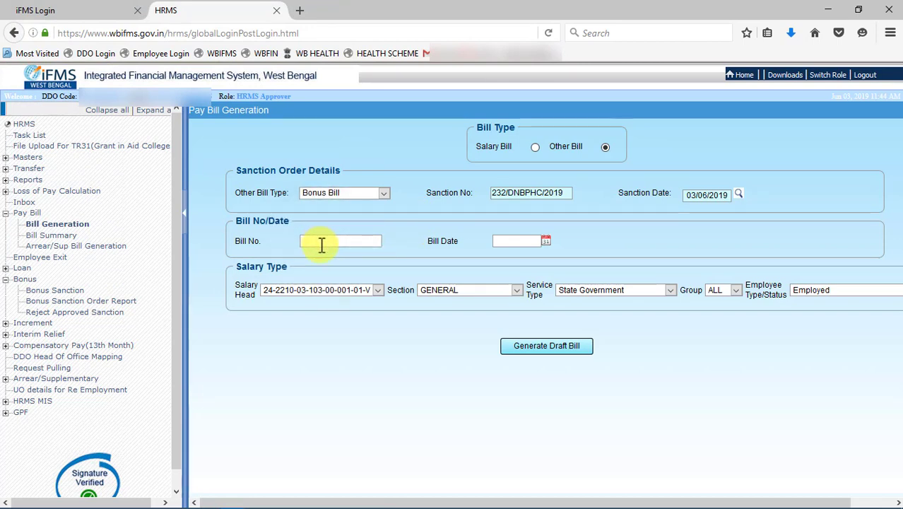
pyautogui.write('30')
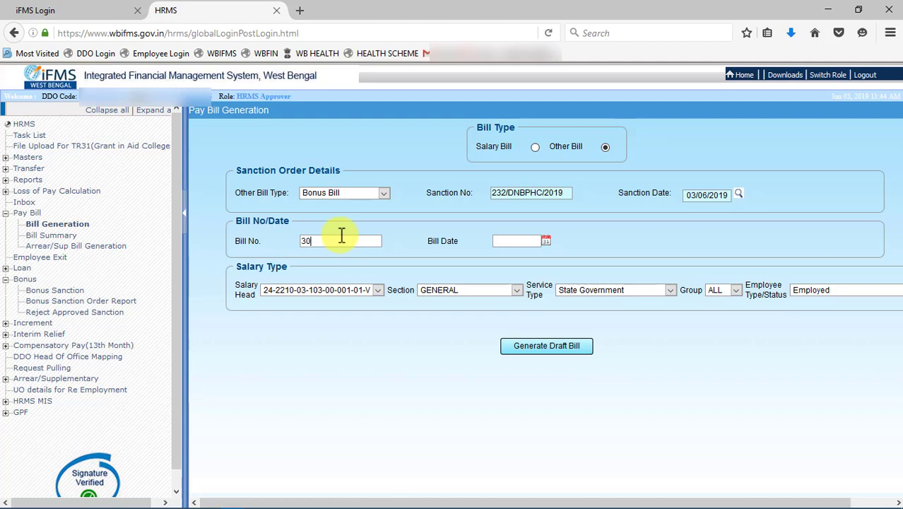
pyautogui.click(545, 241)
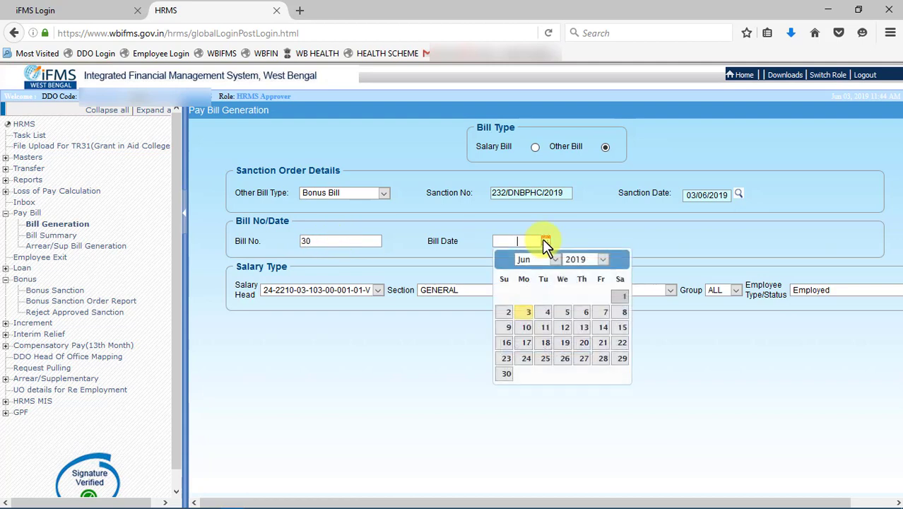
pyautogui.click(527, 312)
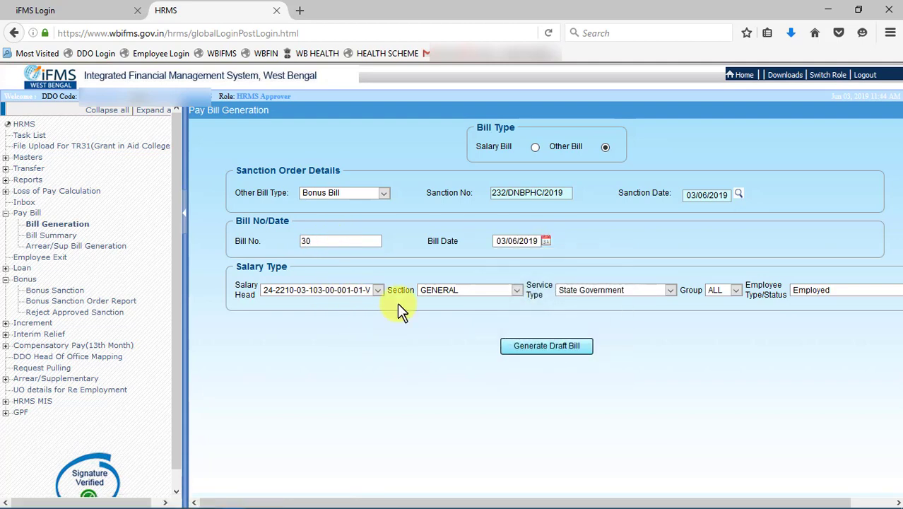
pyautogui.click(542, 348)
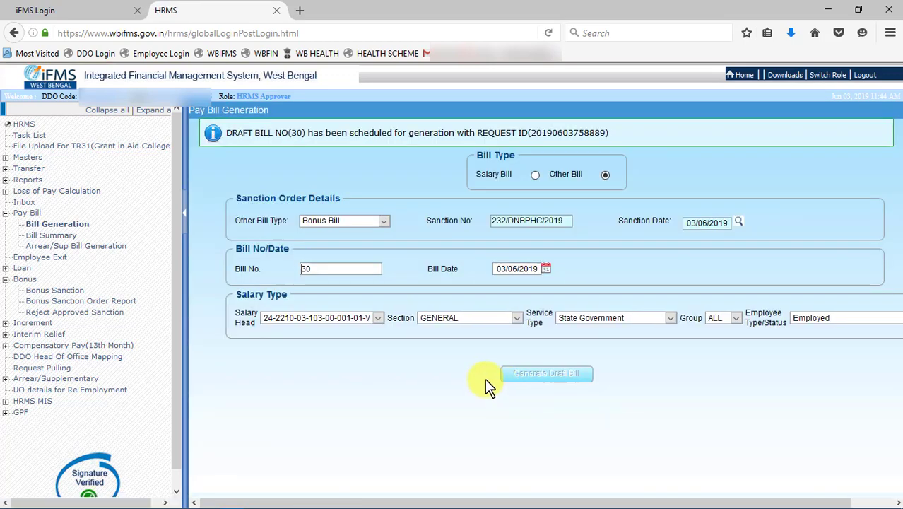
# Search the Bill Summary for other bills of type Bonus Bill in year 2019.
pyautogui.click(48, 237)
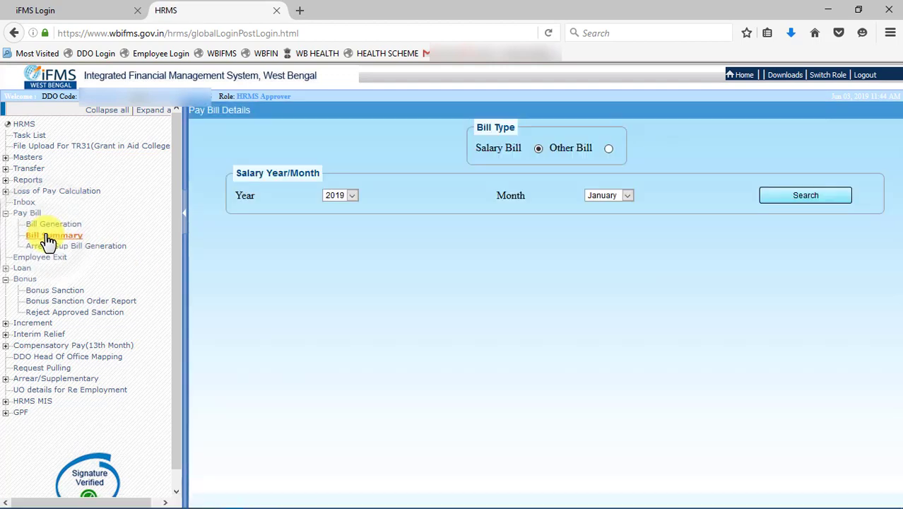
pyautogui.click(608, 149)
pyautogui.click(419, 198)
pyautogui.click(418, 228)
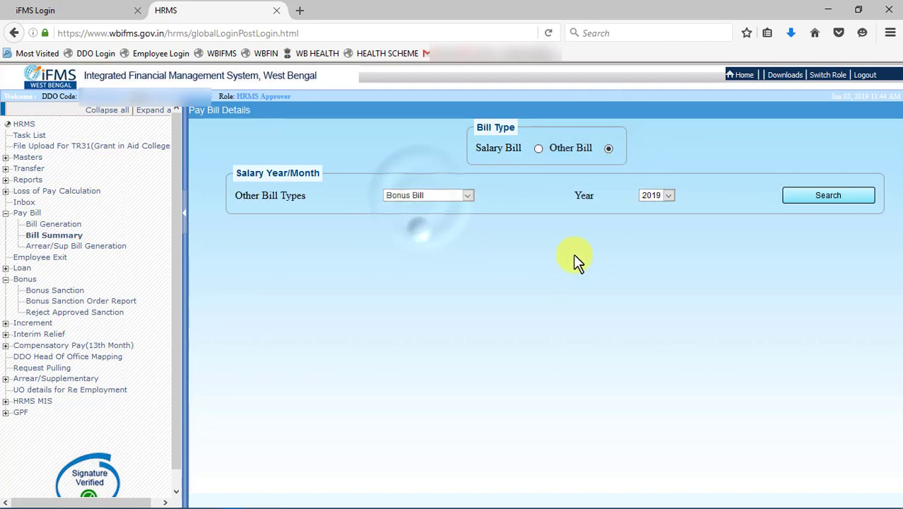
pyautogui.click(823, 204)
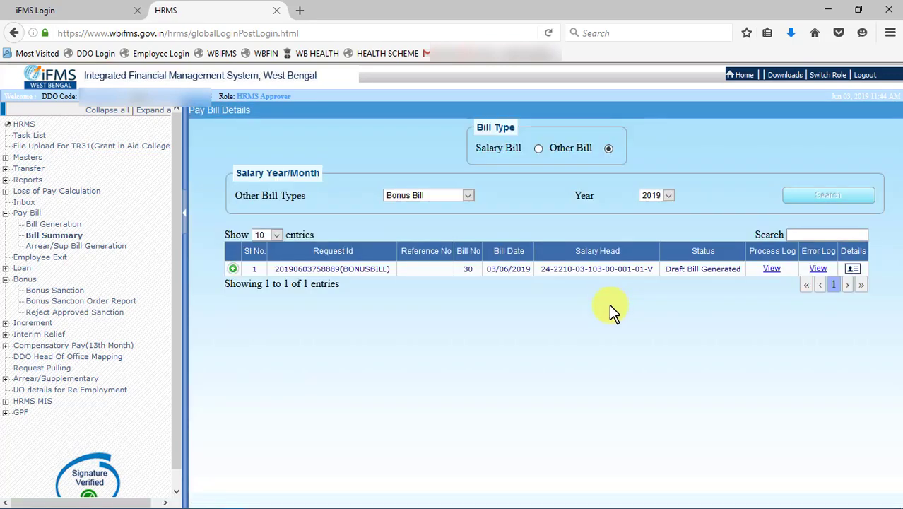
# Open the details of draft bonus bill 30 and submit it to the treasury, confirming the submission.
pyautogui.click(853, 269)
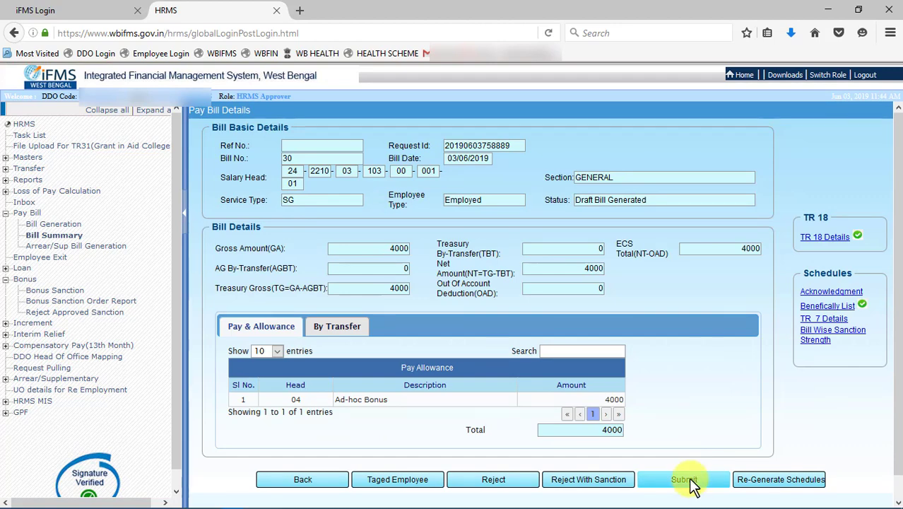
pyautogui.click(688, 480)
pyautogui.click(502, 253)
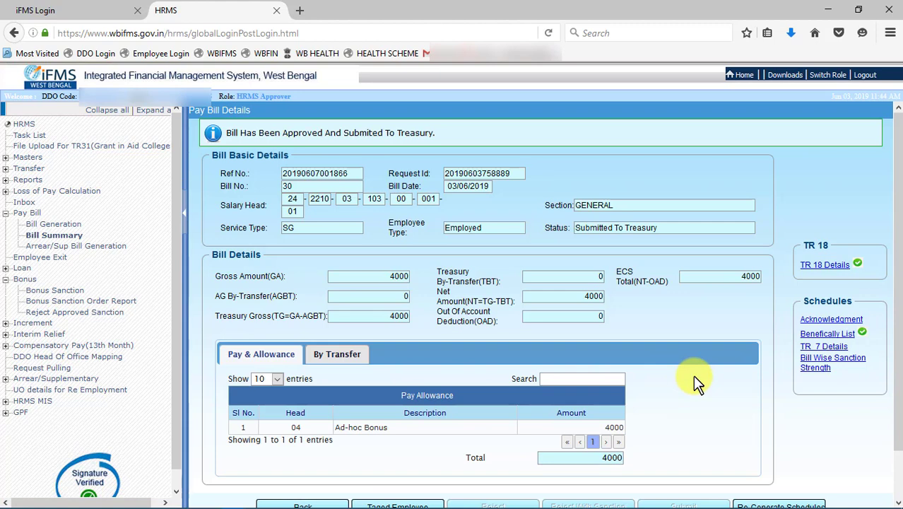
# Open the TR 18 Details report of the submitted bonus bill and look through its pages.
pyautogui.click(825, 265)
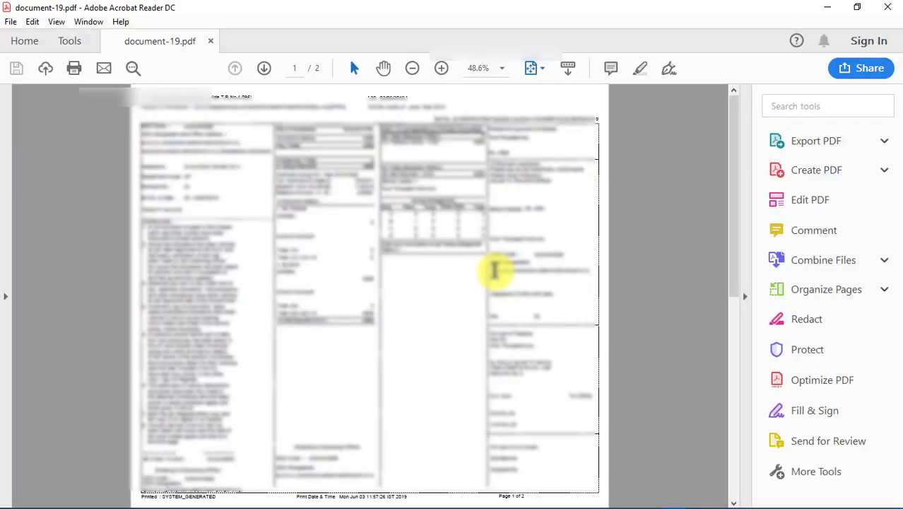
pyautogui.scroll(-10, 375, 334)
pyautogui.scroll(10, 375, 334)
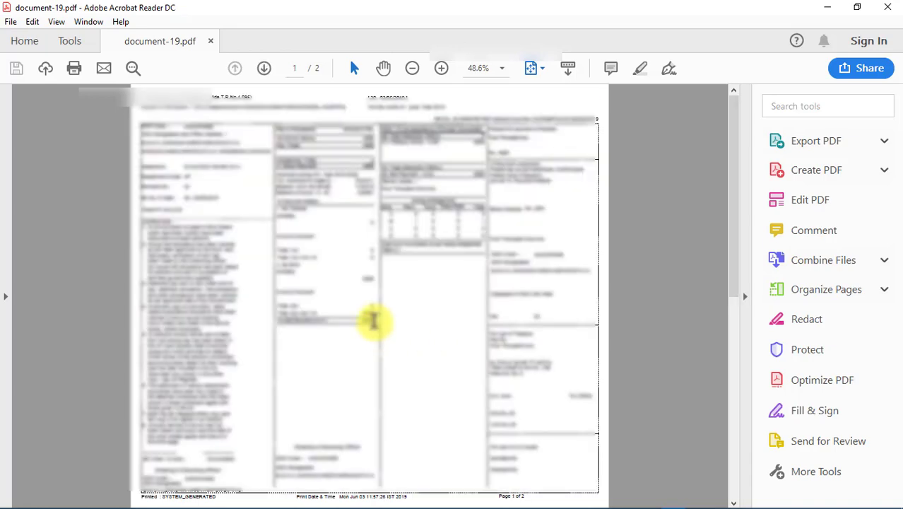